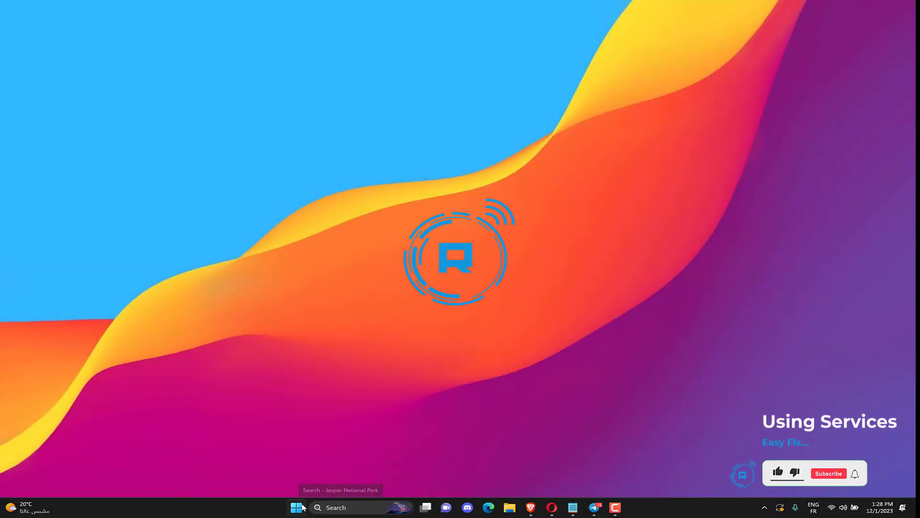
Launch the Services console by running services.msc from the Run box
{"action": "right_click", "coordinate": [298, 507]}
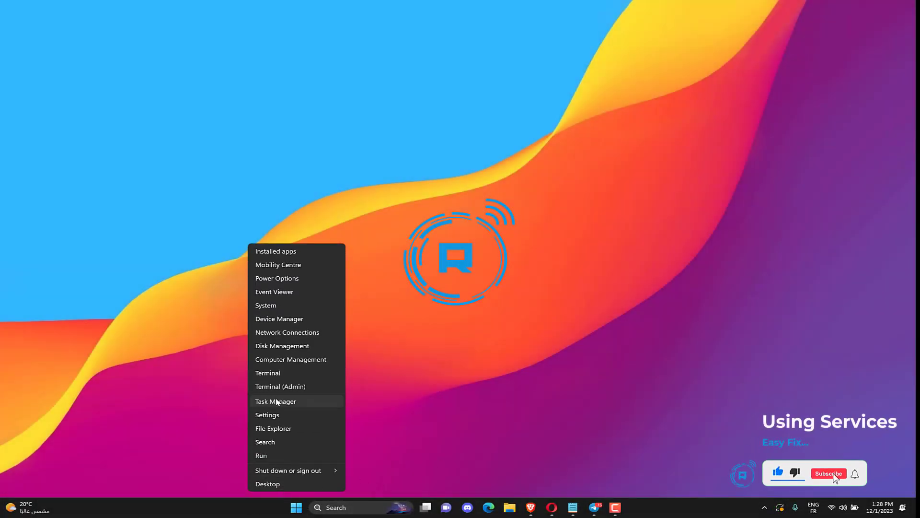
{"action": "left_click", "coordinate": [149, 416]}
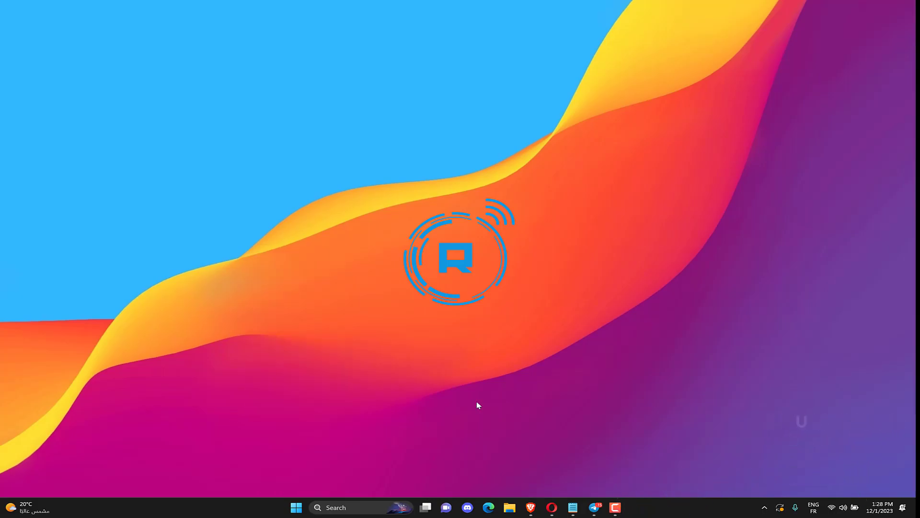
{"action": "key", "text": "super+r"}
{"action": "type", "text": "ser"}
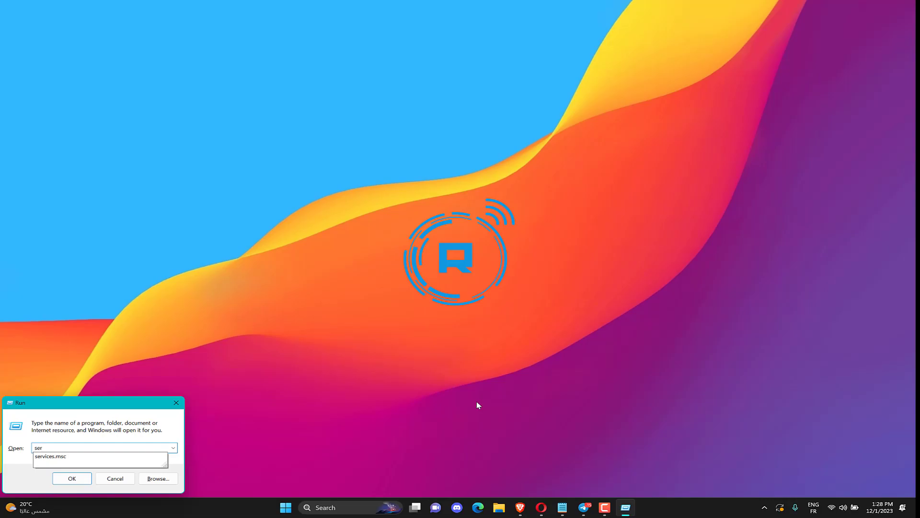
{"action": "key", "text": "Down"}
{"action": "key", "text": "Return"}
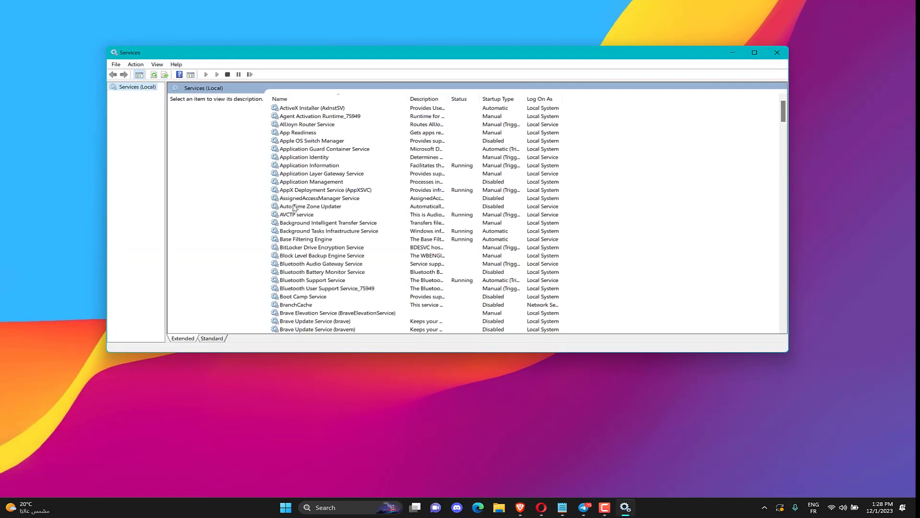
Review the Background Intelligent Transfer Service properties (Manual, Stopped) and confirm with OK
{"action": "left_click", "coordinate": [332, 240]}
{"action": "scroll", "coordinate": [331, 242], "scroll_direction": "down", "scroll_amount": 5}
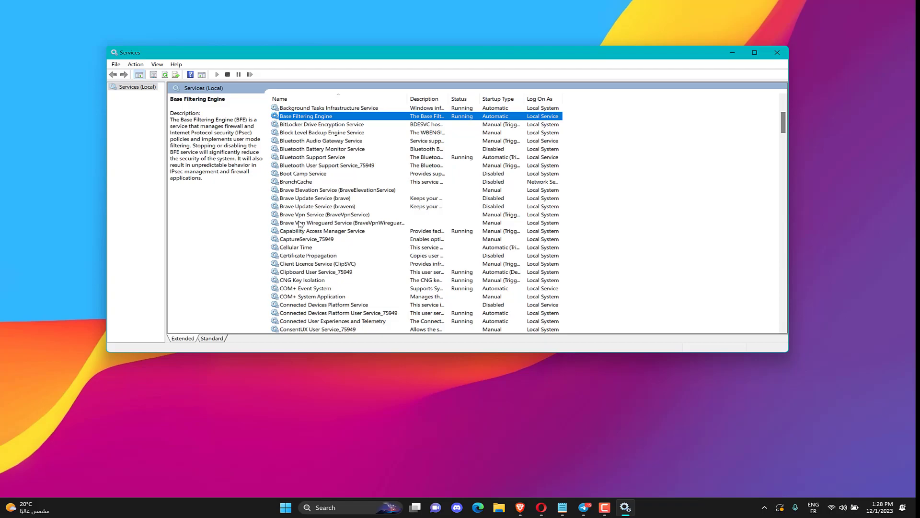
{"action": "left_click", "coordinate": [328, 110]}
{"action": "scroll", "coordinate": [328, 111], "scroll_direction": "up", "scroll_amount": 2}
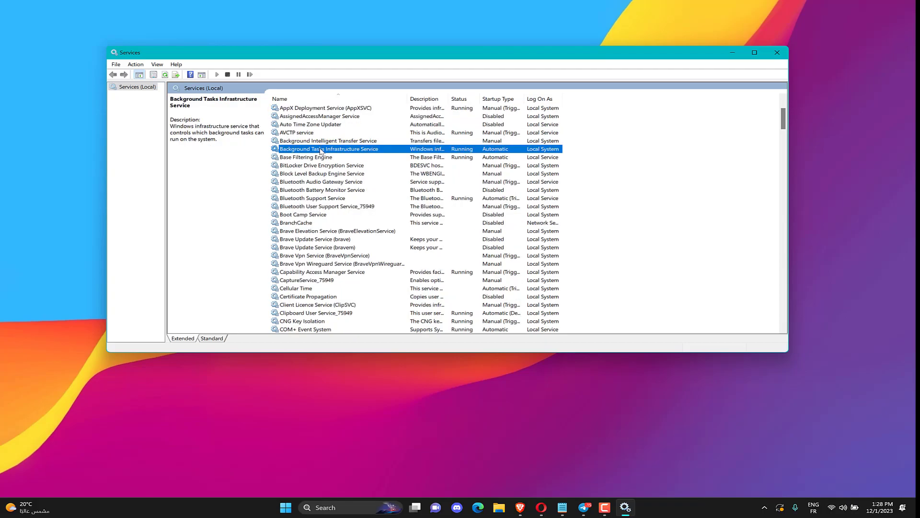
{"action": "double_click", "coordinate": [325, 141]}
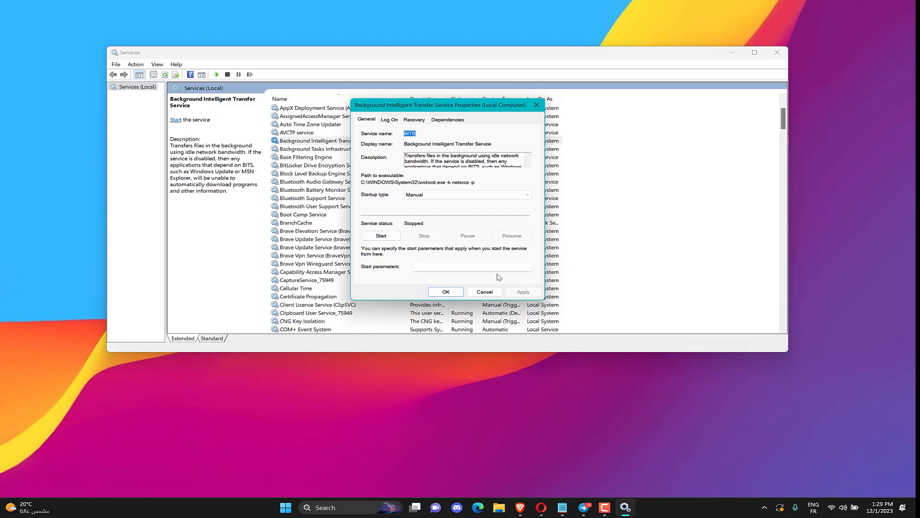
{"action": "left_click", "coordinate": [447, 292]}
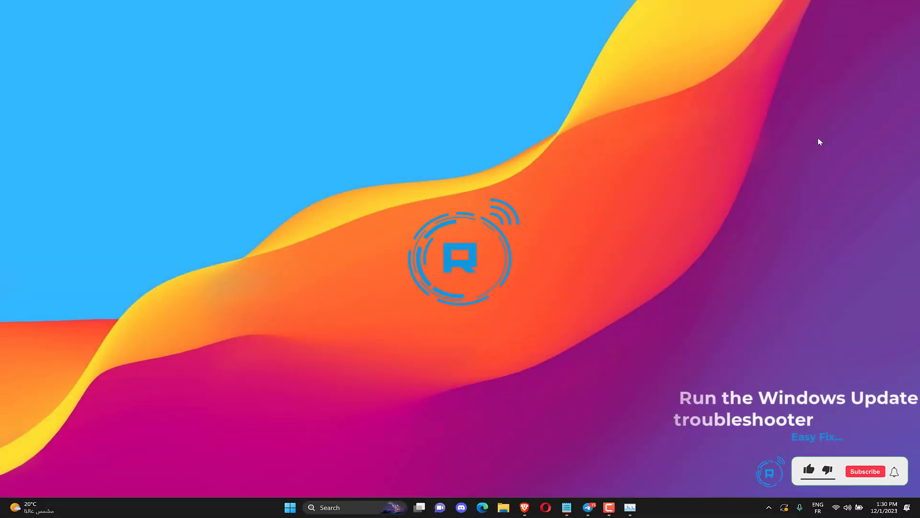
Open Settings and go to System > Troubleshoot > Other trouble-shooters
{"action": "key", "text": "super+i"}
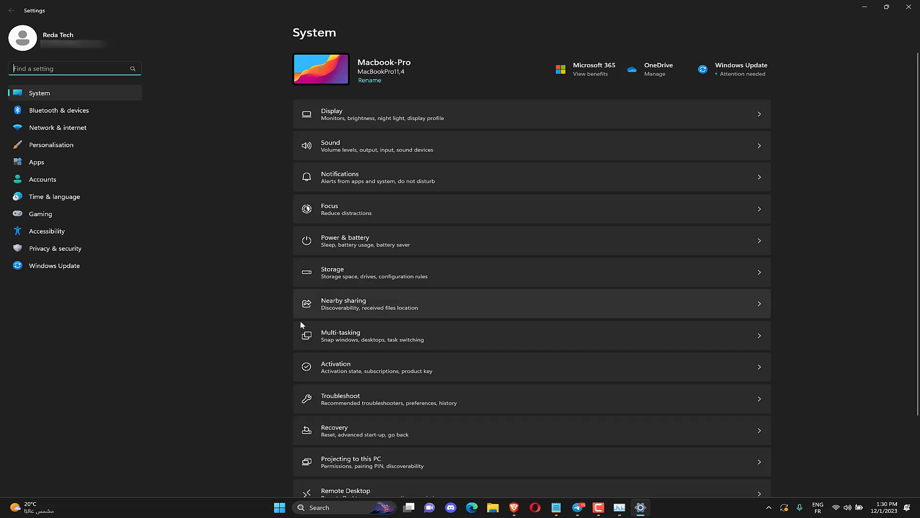
{"action": "left_click", "coordinate": [434, 398]}
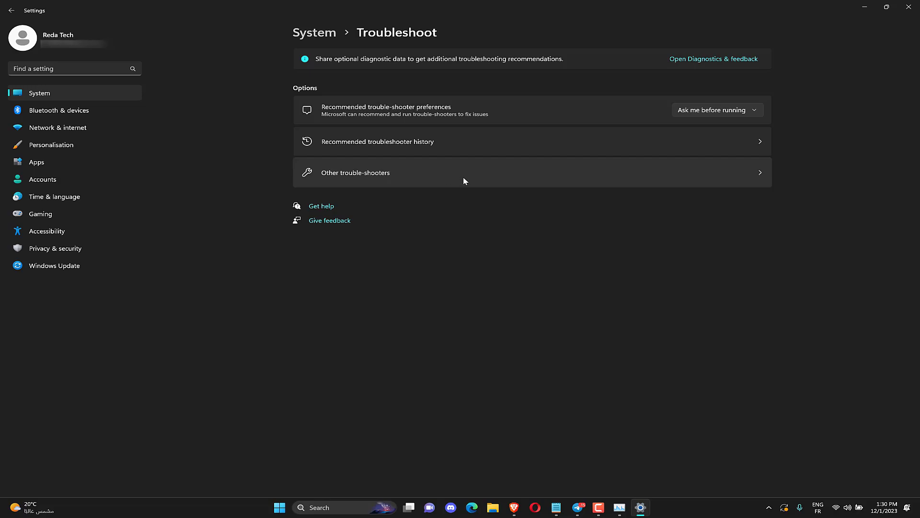
{"action": "left_click", "coordinate": [464, 178]}
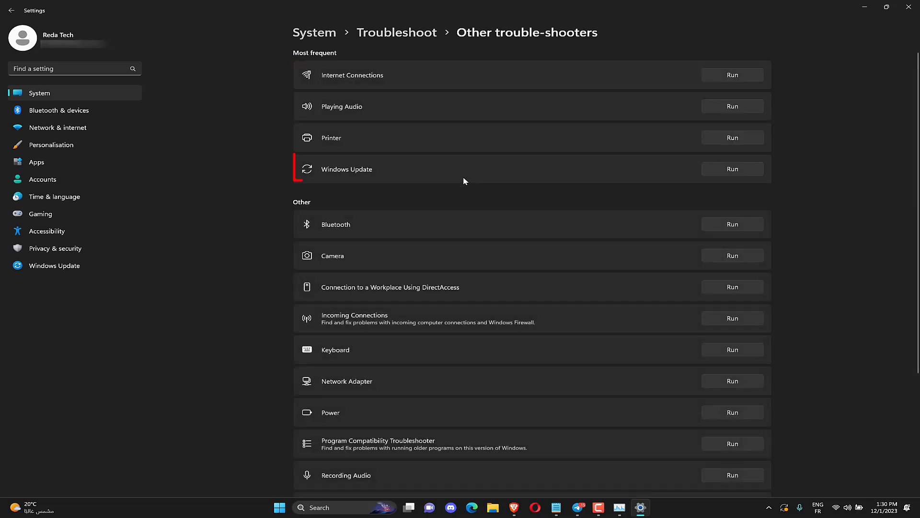
Run the Windows Update troubleshooter until it detects issues, then close its results
{"action": "left_click", "coordinate": [719, 171]}
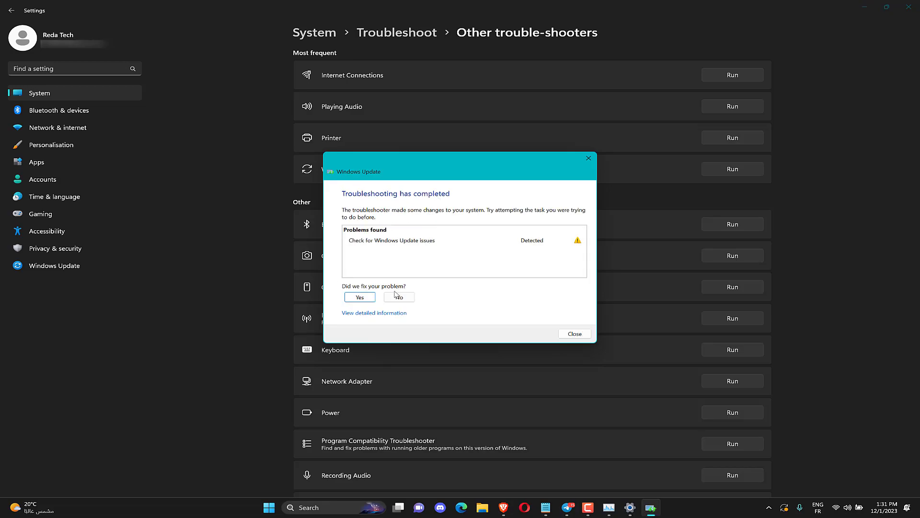
{"action": "left_click", "coordinate": [588, 337]}
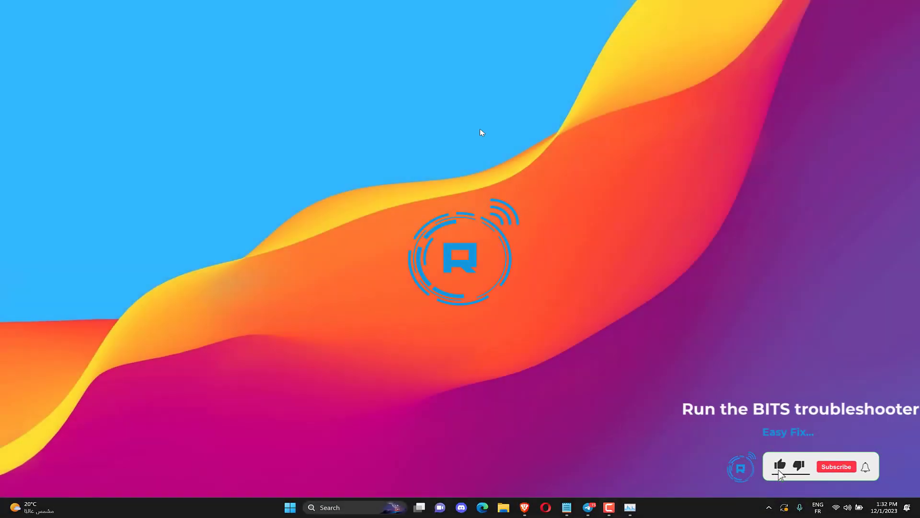
Launch Control Panel via Run and show all troubleshooter categories under Troubleshooting
{"action": "key", "text": "super+r"}
{"action": "type", "text": "co"}
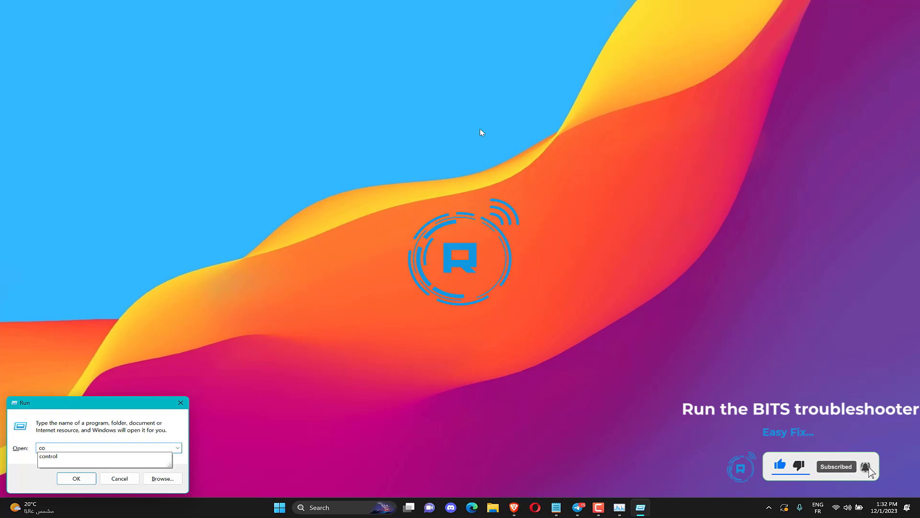
{"action": "key", "text": "Down"}
{"action": "key", "text": "Return"}
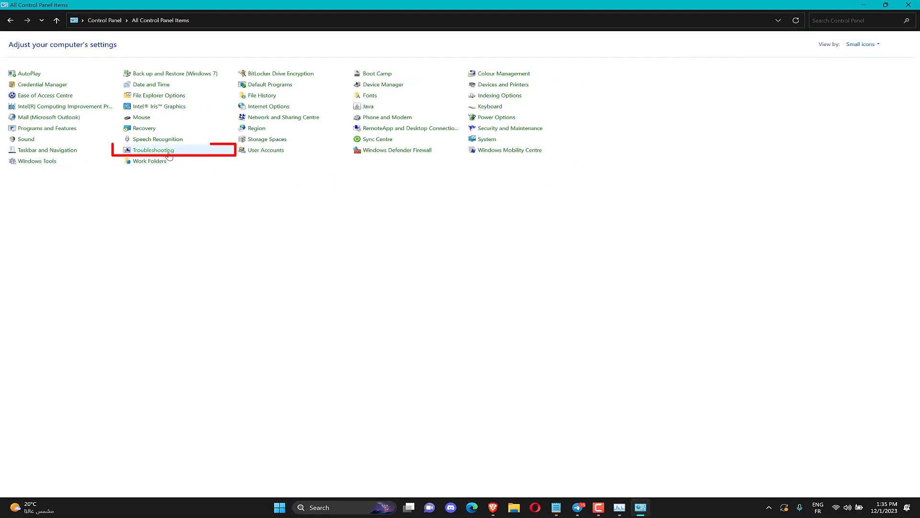
{"action": "left_click", "coordinate": [166, 151]}
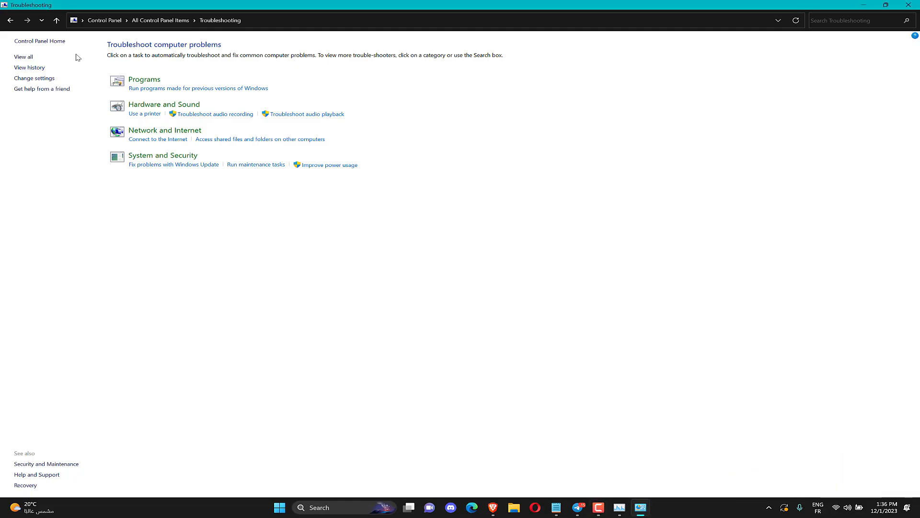
{"action": "left_click", "coordinate": [23, 57]}
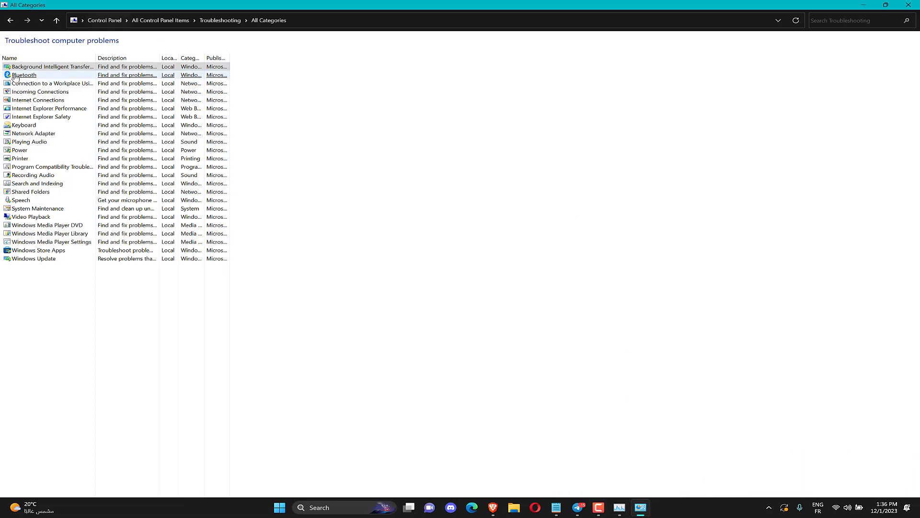
Run the Background Intelligent Transfer Service troubleshooter, dismiss its result, and close Control Panel
{"action": "left_click", "coordinate": [37, 68]}
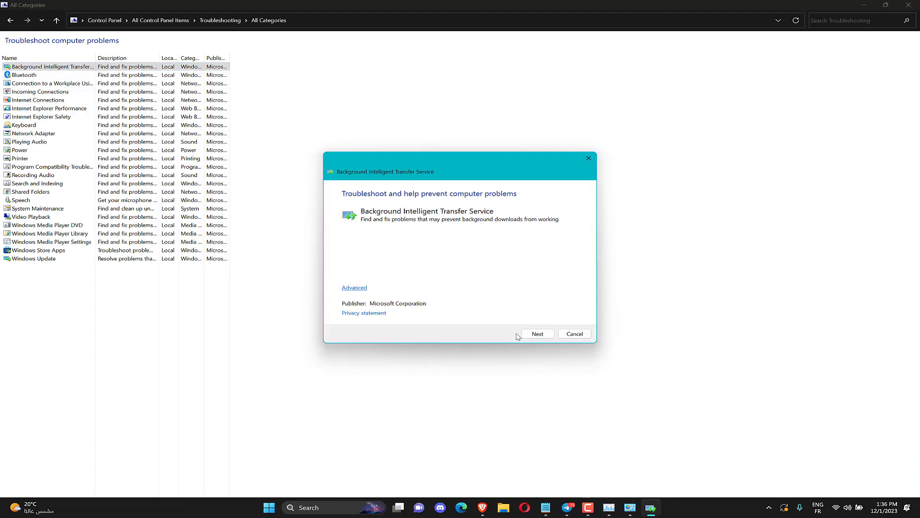
{"action": "left_click", "coordinate": [539, 336]}
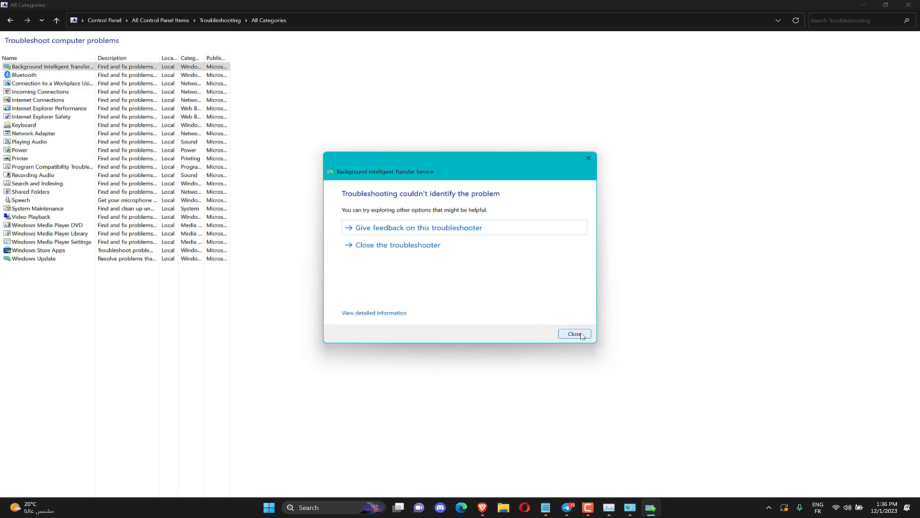
{"action": "left_click", "coordinate": [582, 336]}
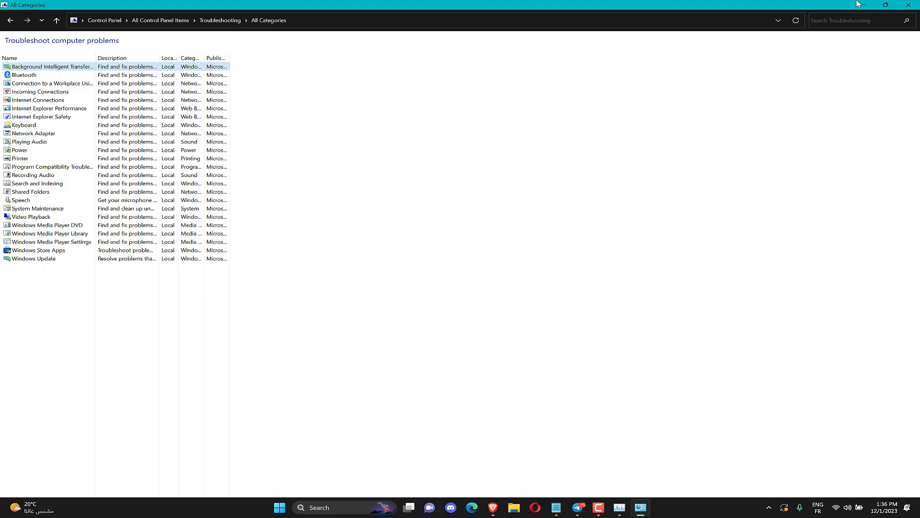
{"action": "left_click", "coordinate": [908, 5]}
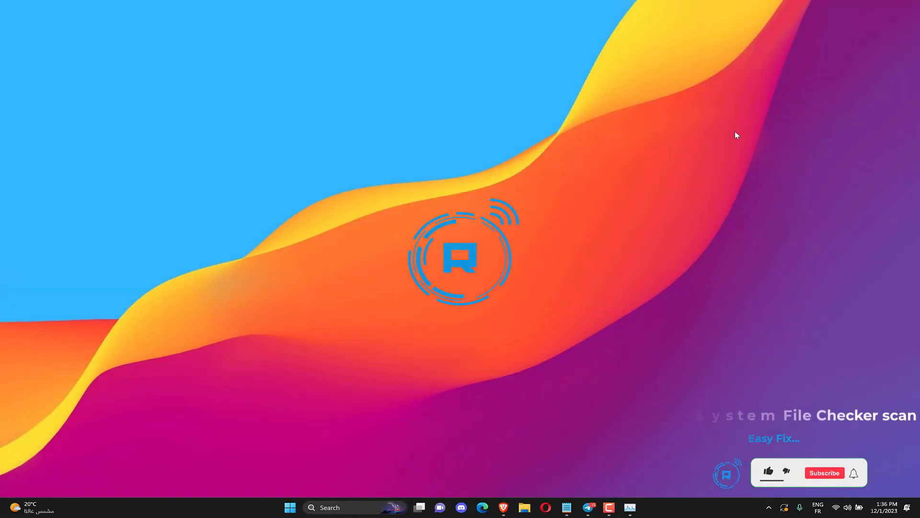
Search for cmd and start Command Prompt as administrator
{"action": "left_click", "coordinate": [312, 510]}
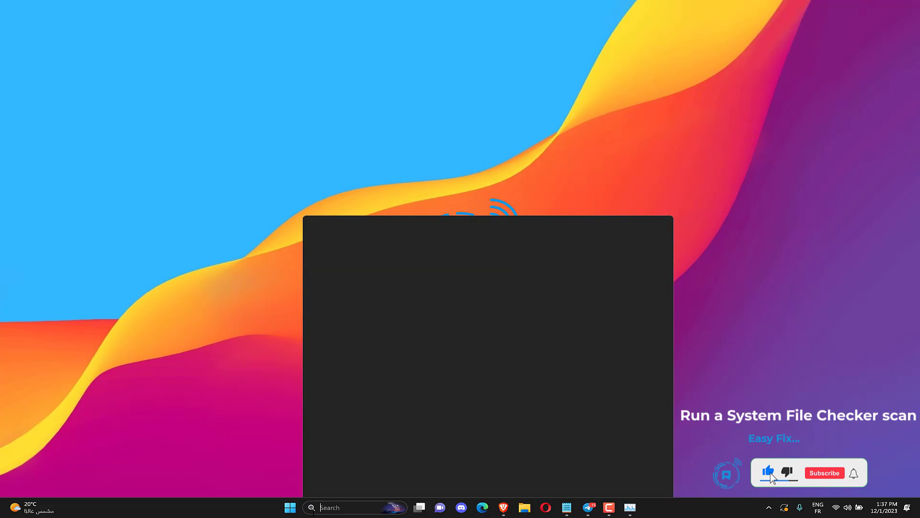
{"action": "type", "text": "cms"}
{"action": "key", "text": "BackSpace"}
{"action": "type", "text": "d"}
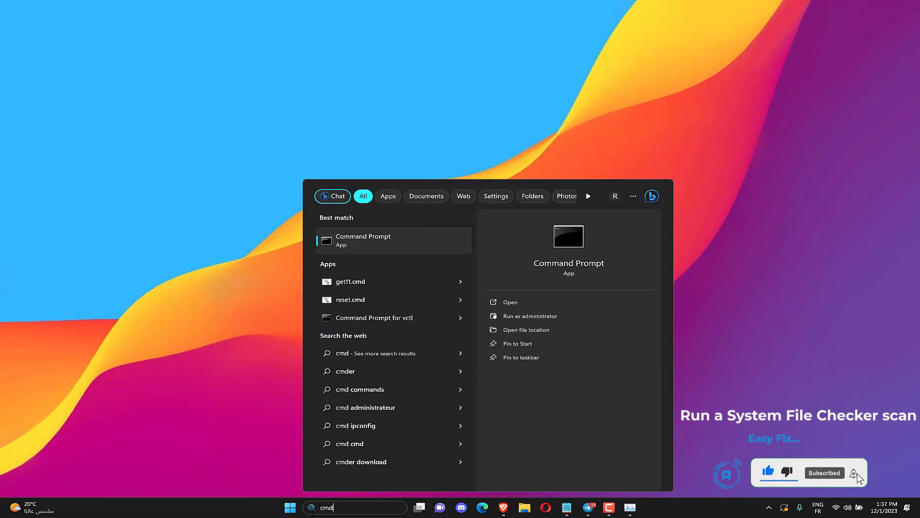
{"action": "right_click", "coordinate": [362, 233]}
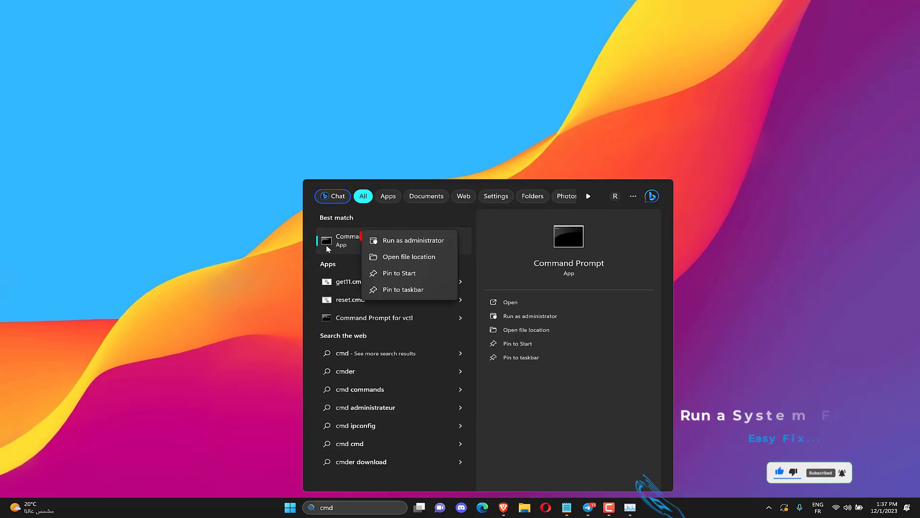
{"action": "left_click", "coordinate": [406, 242]}
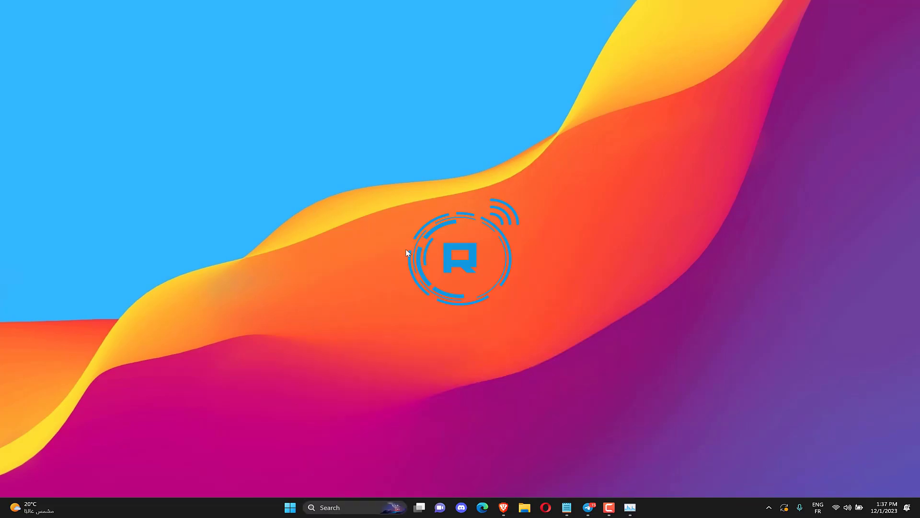
Run DISM /Online /Cleanup-Image /RestoreHealth, then type sfc /scannow
{"action": "type", "text": "DISM /Online /Cleanup-Image /RestoreHealth"}
{"action": "key", "text": "Return"}
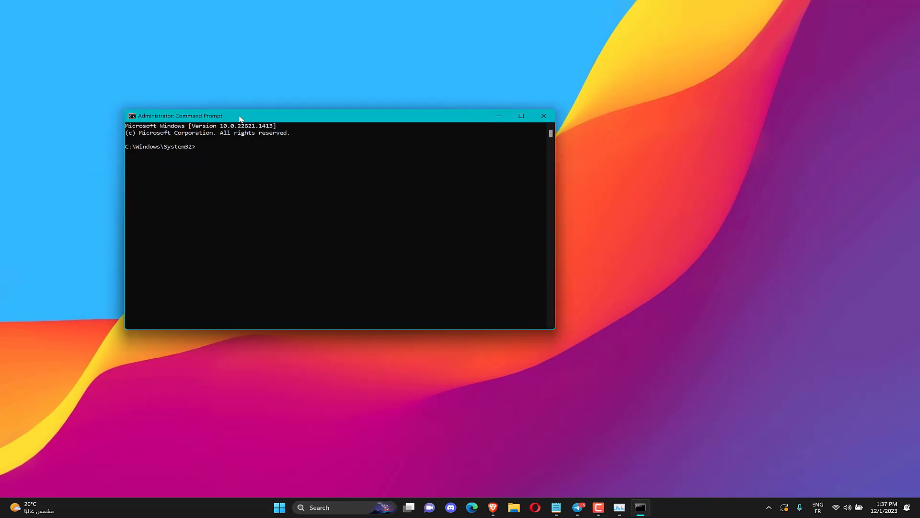
{"action": "type", "text": "sfc /scannow"}
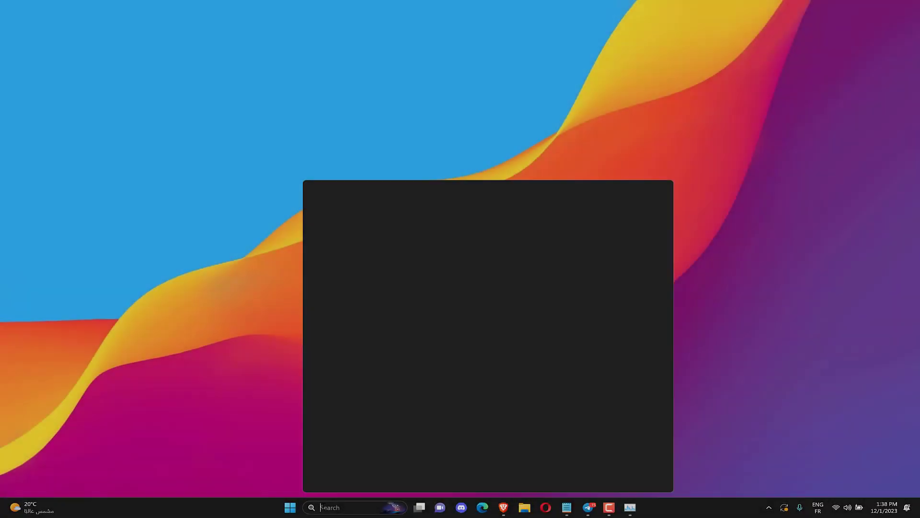
In an administrator Command Prompt, paste the SoftwareDistribution and catroot2 rename commands
{"action": "type", "text": "cmd"}
{"action": "right_click", "coordinate": [414, 242]}
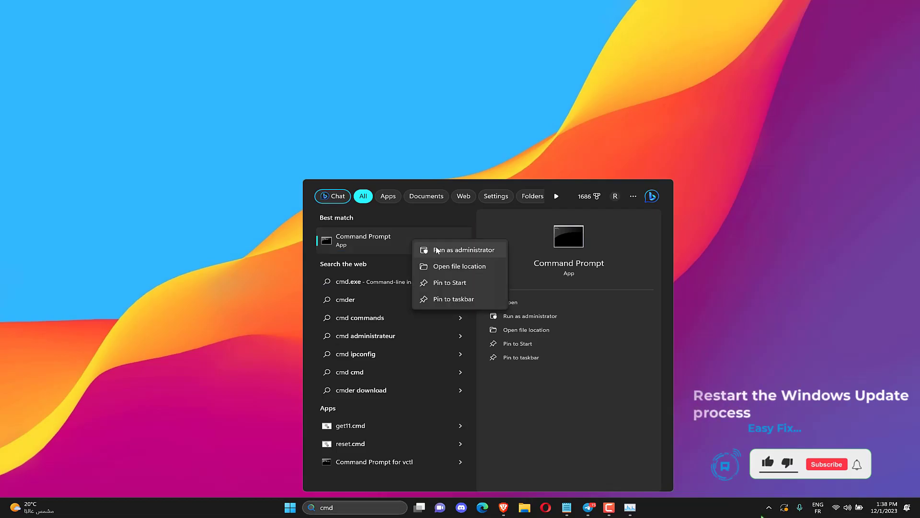
{"action": "left_click", "coordinate": [437, 250]}
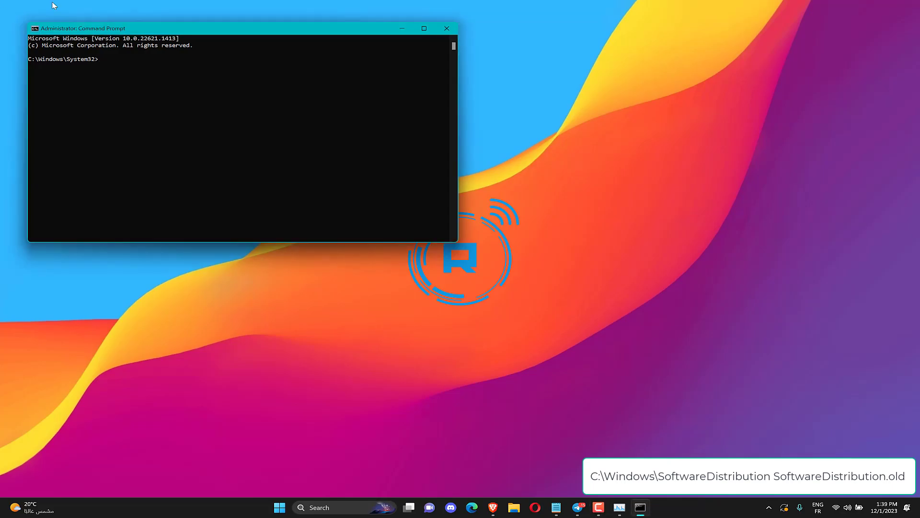
{"action": "right_click", "coordinate": [169, 71]}
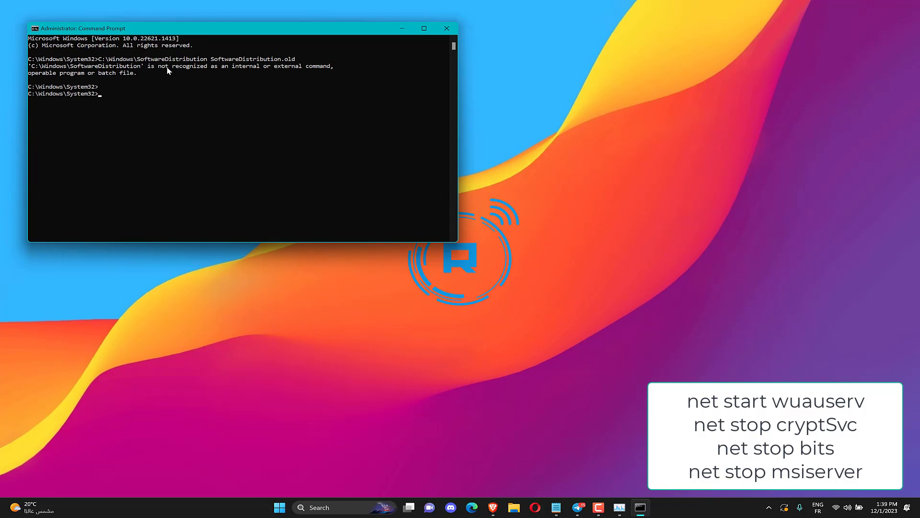
{"action": "type", "text": "ren C:\\Windows\\System32\\catroot2 Catroot2.old"}
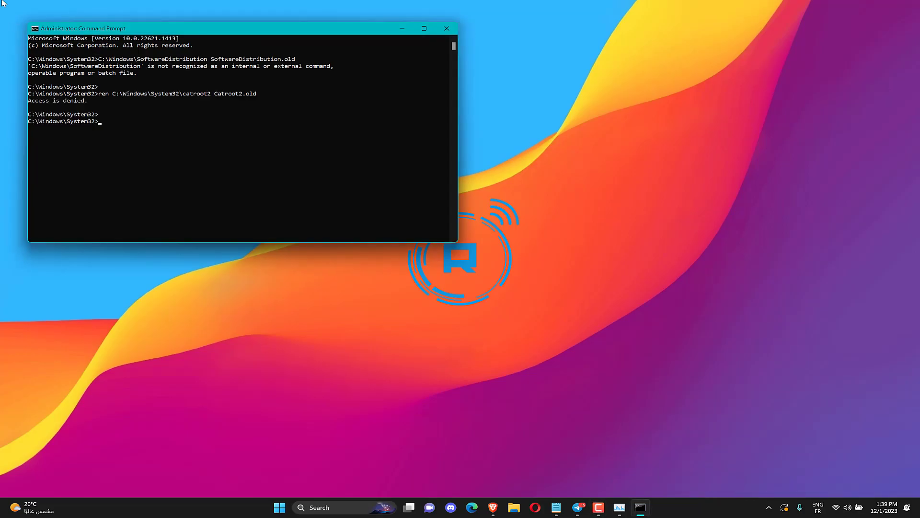
{"action": "left_click", "coordinate": [443, 31]}
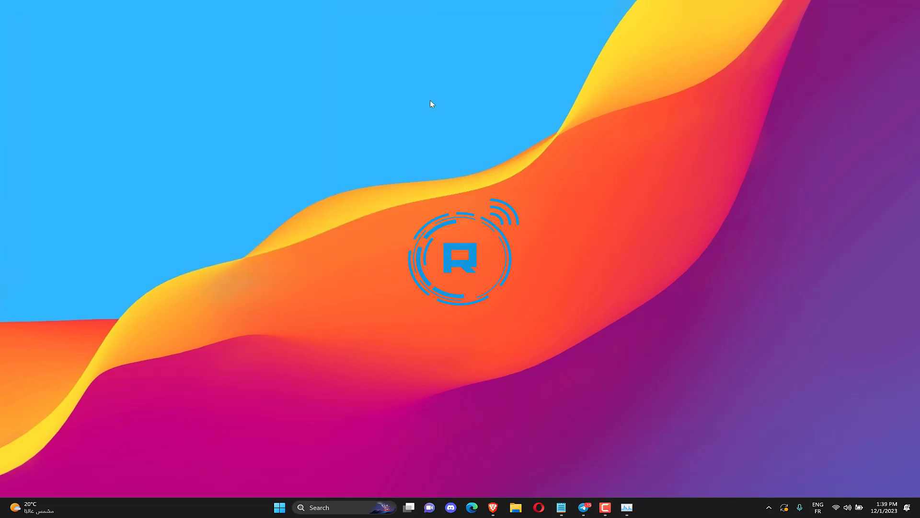
{"action": "left_click", "coordinate": [339, 508]}
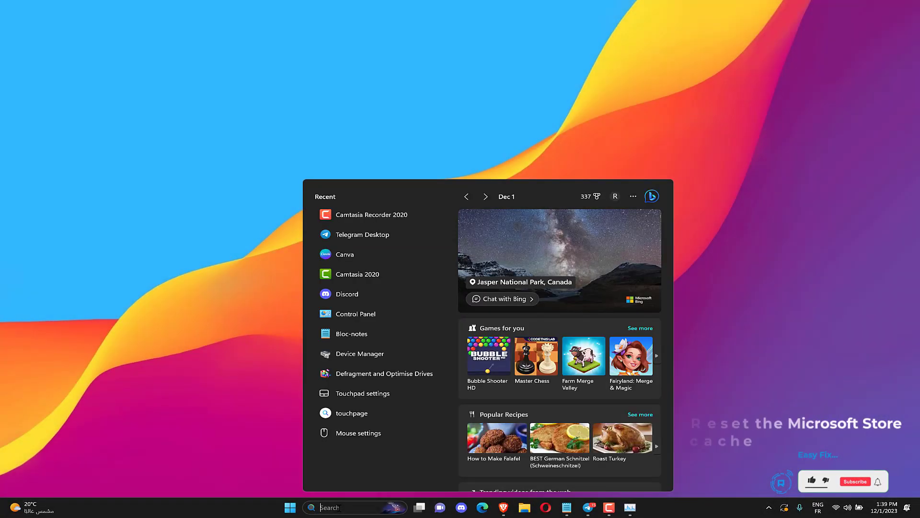
{"action": "type", "text": "cmd"}
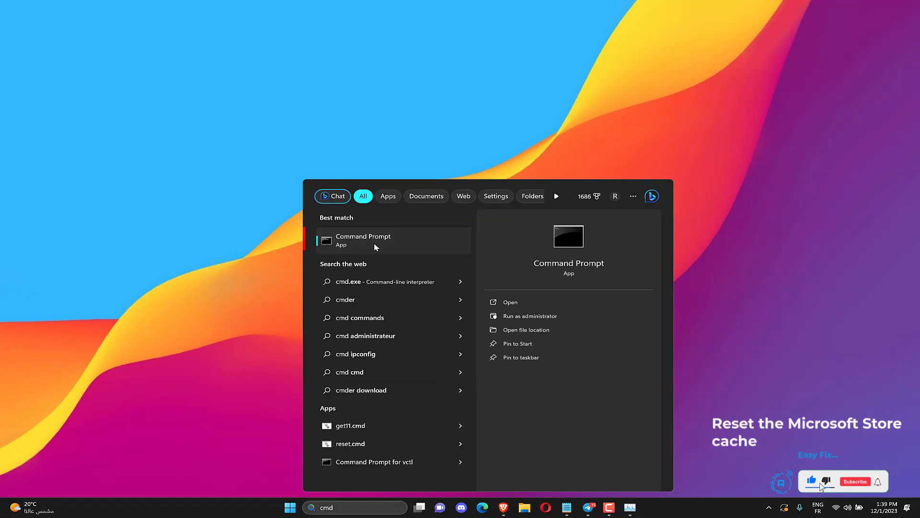
{"action": "right_click", "coordinate": [372, 244]}
{"action": "left_click", "coordinate": [390, 252]}
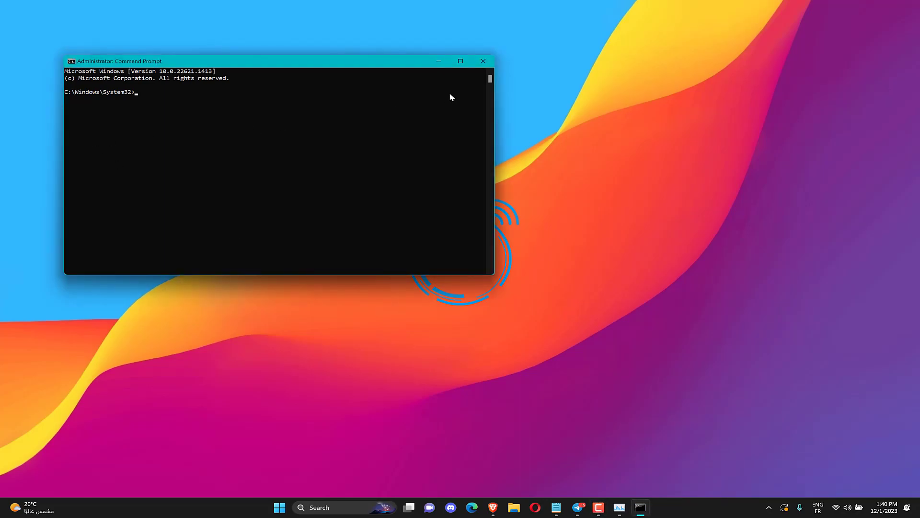
{"action": "left_click", "coordinate": [482, 62]}
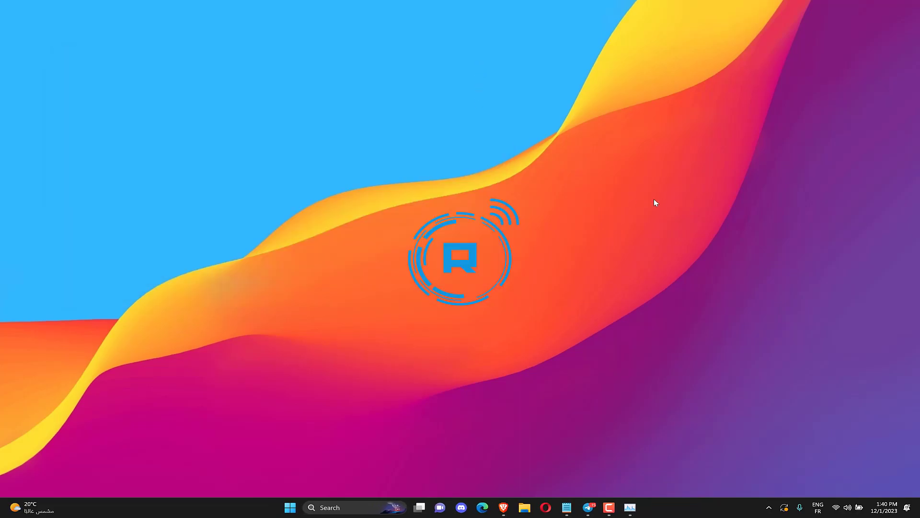